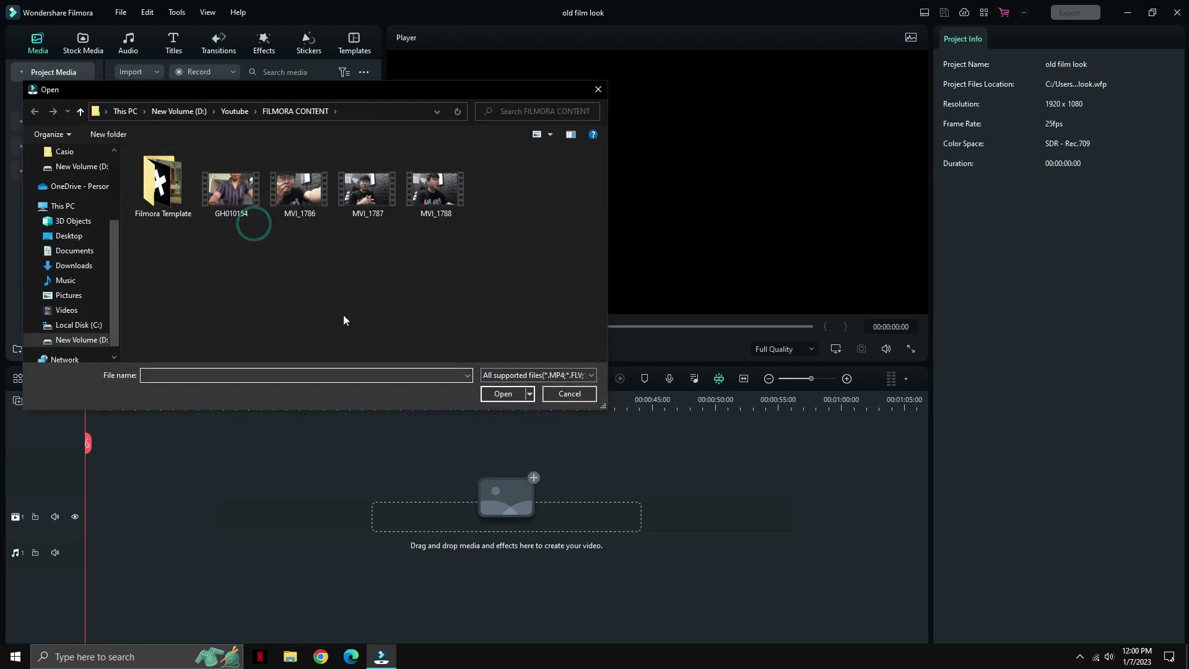
Import the GH010154 clip and drop it on the timeline, accepting the settings-mismatch prompt
left_click(245, 181)
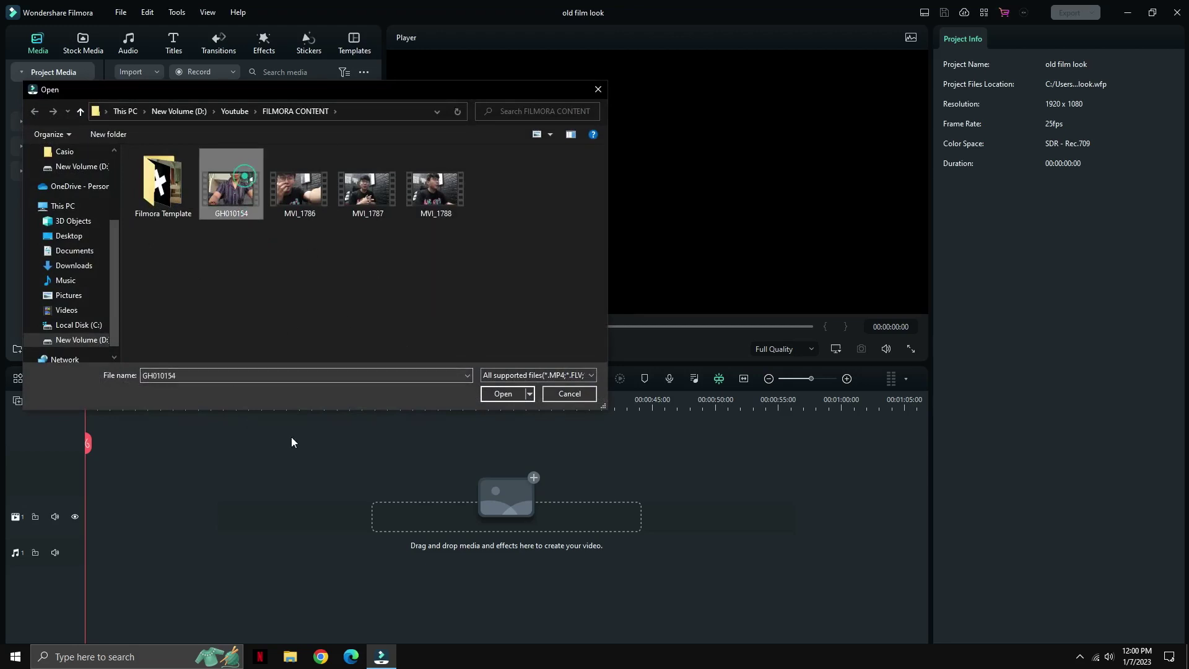
left_click(489, 395)
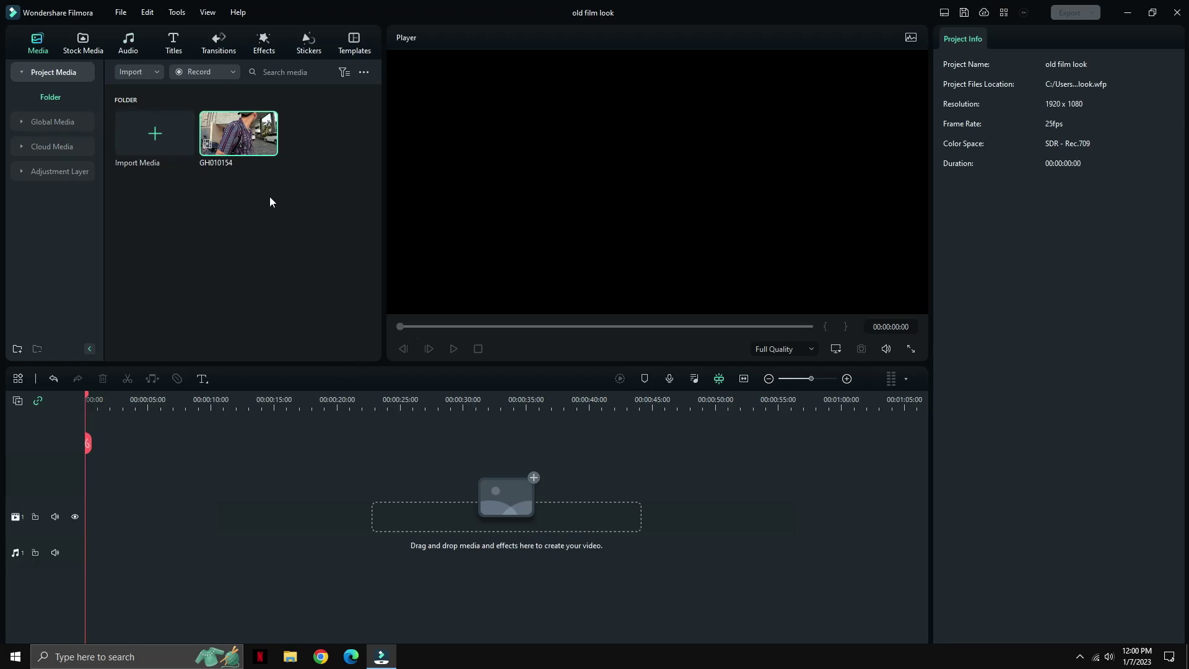
left_click_drag(227, 139, 101, 576)
left_click(657, 353)
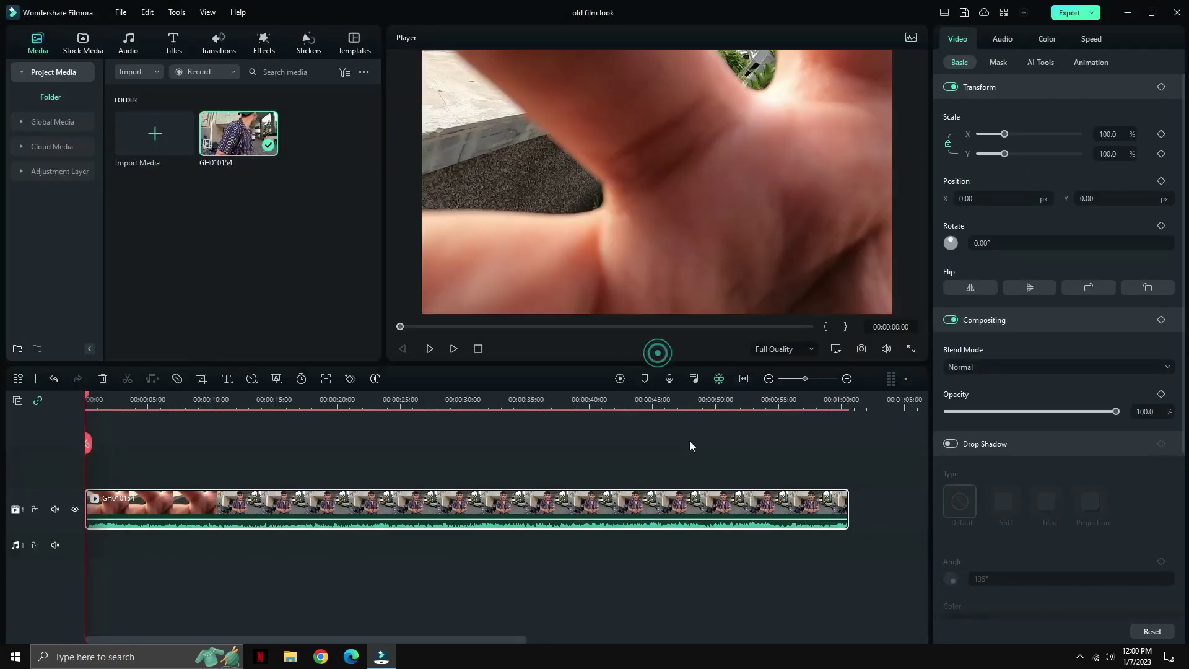
Add a Black solid-colour clip below the video and stretch it to 00:00:53:23
left_click(83, 42)
scroll(266, 212, "down", 1)
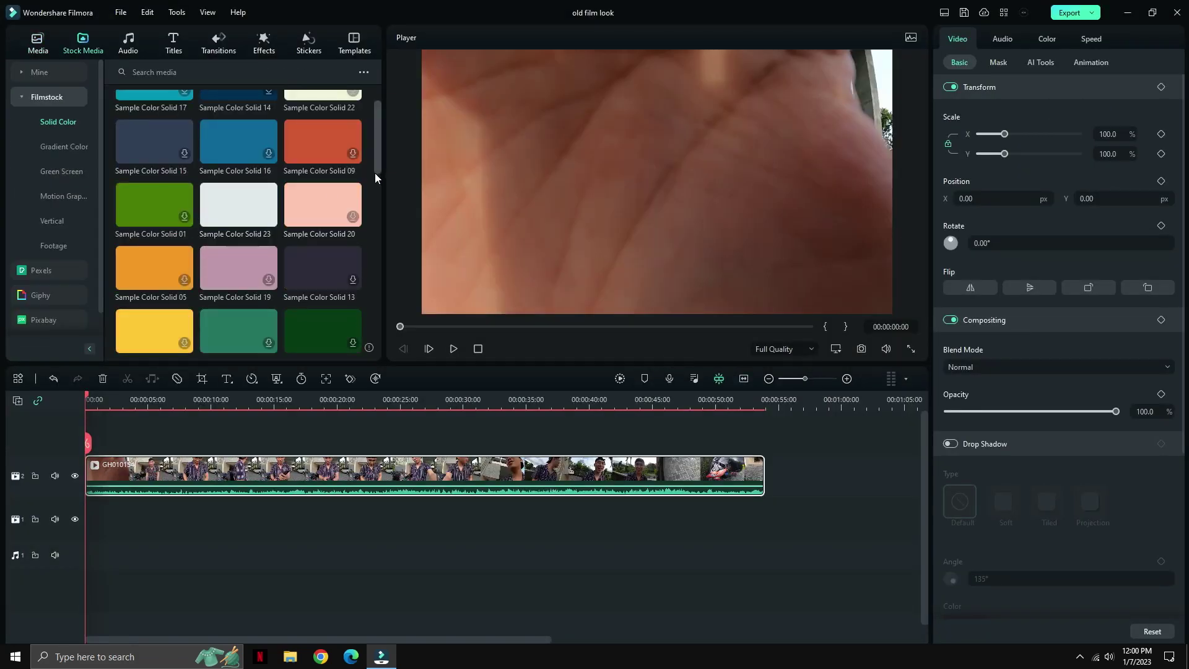
scroll(373, 176, "down", 5)
scroll(372, 176, "down", 5)
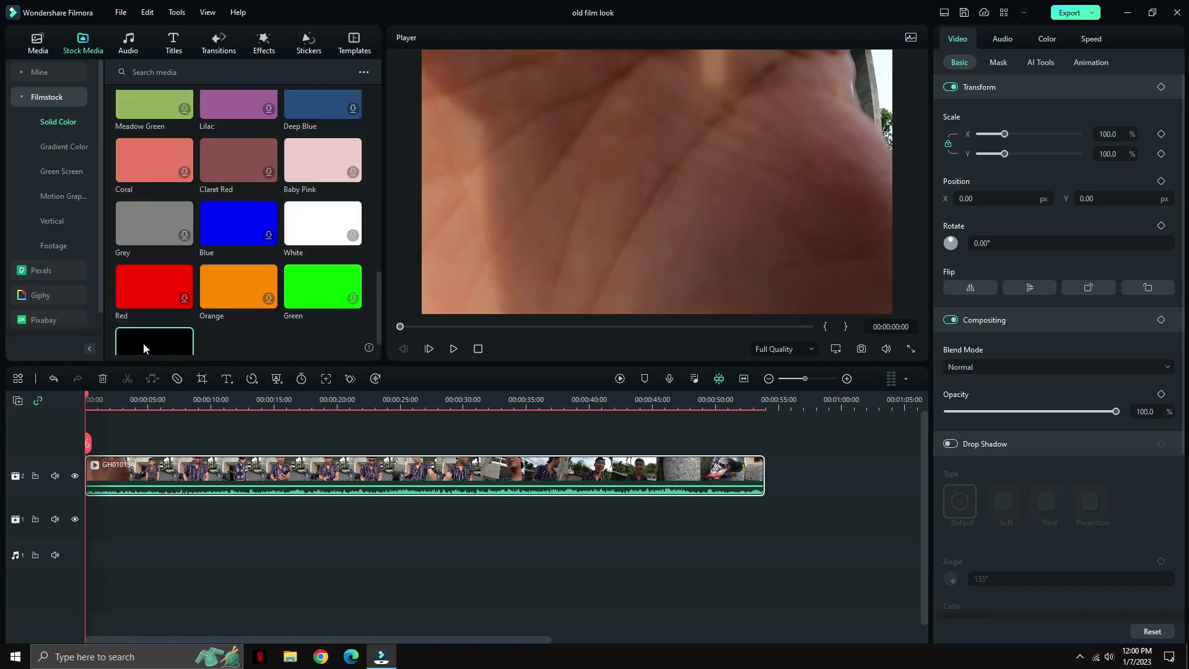
left_click_drag(143, 347, 441, 536)
left_click(130, 518)
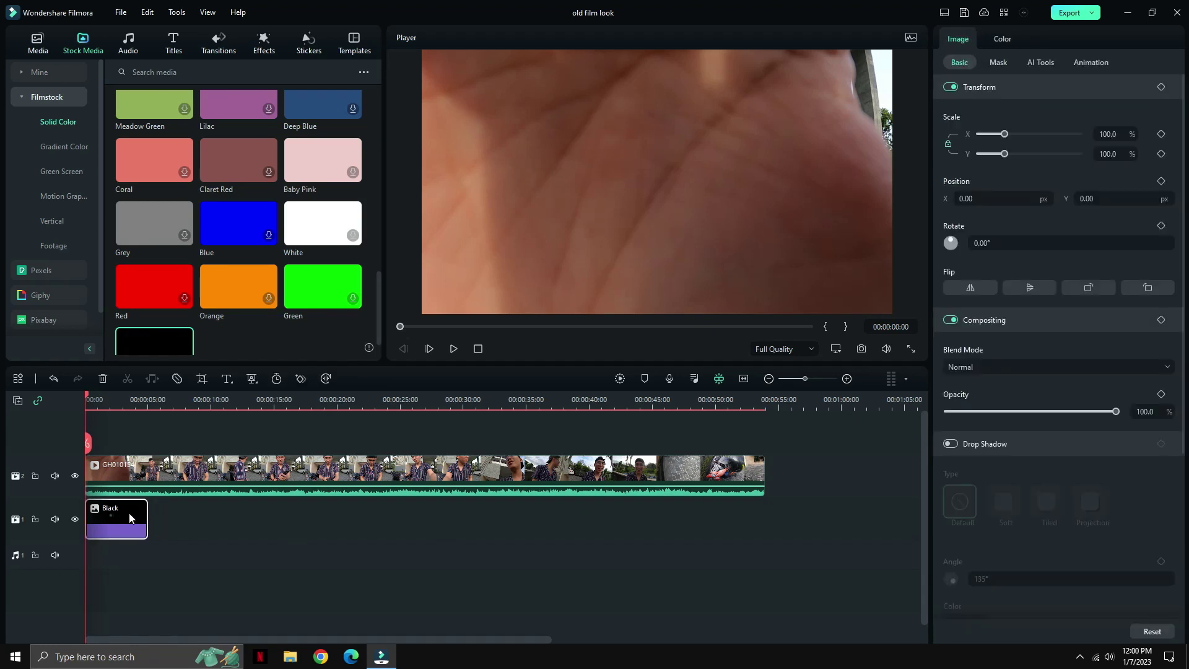
left_click_drag(143, 511, 764, 514)
Select the GH010154 clip and set its crop ratio to 4:3
left_click(99, 392)
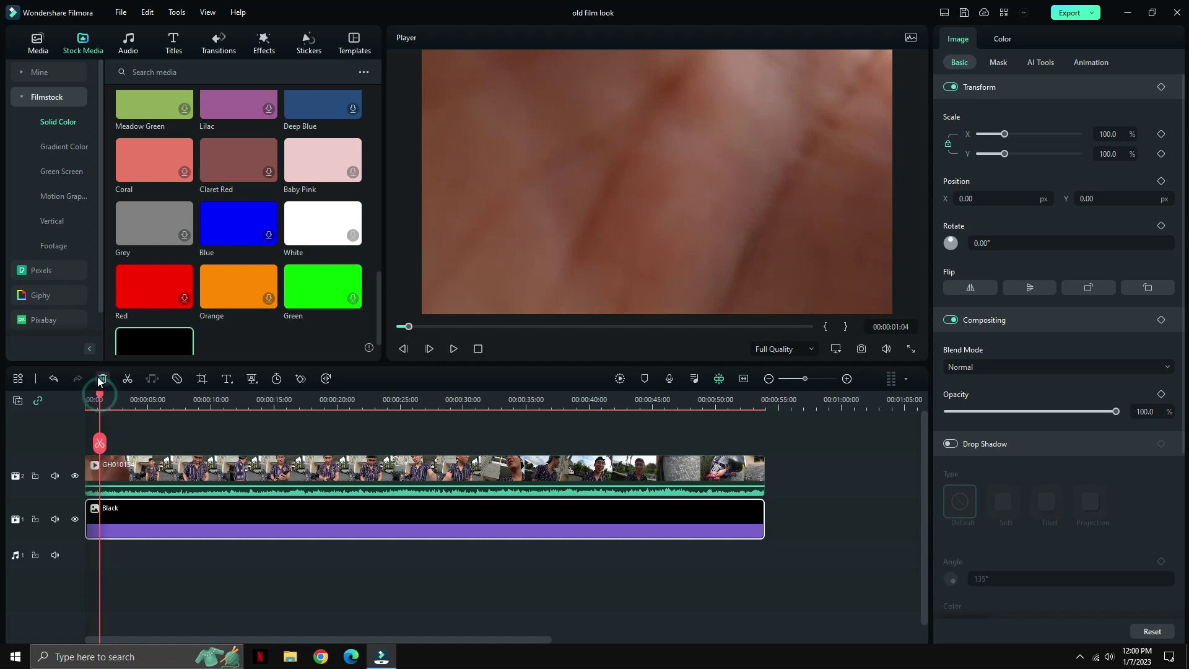
left_click(121, 483)
left_click(201, 379)
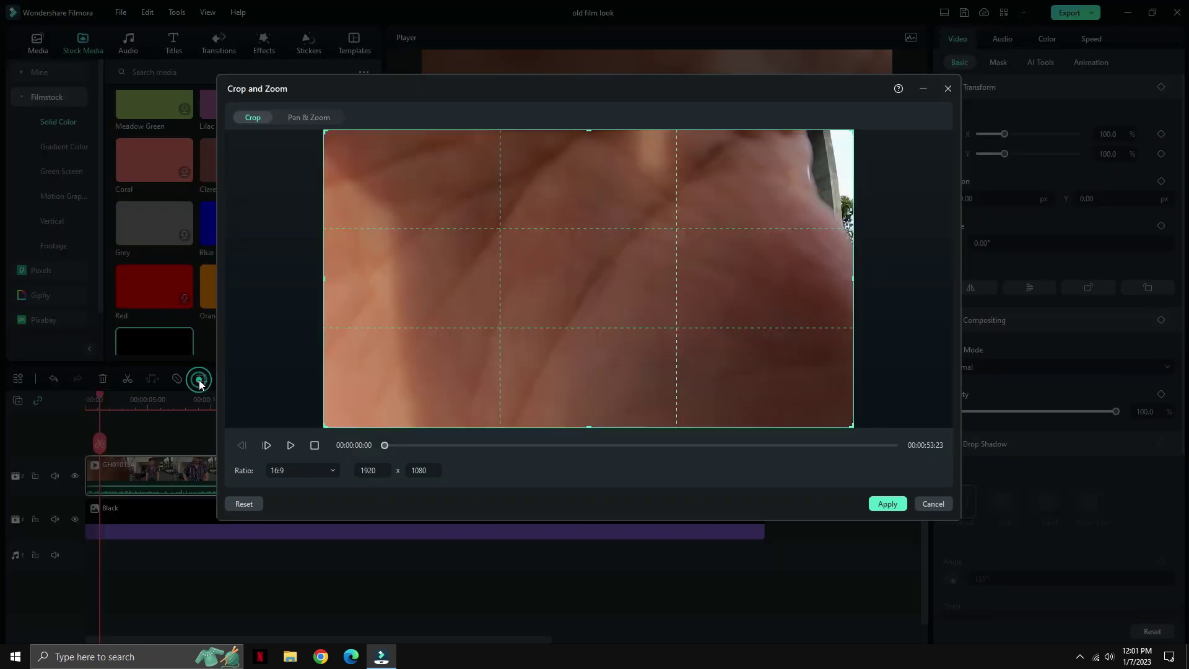
left_click(332, 472)
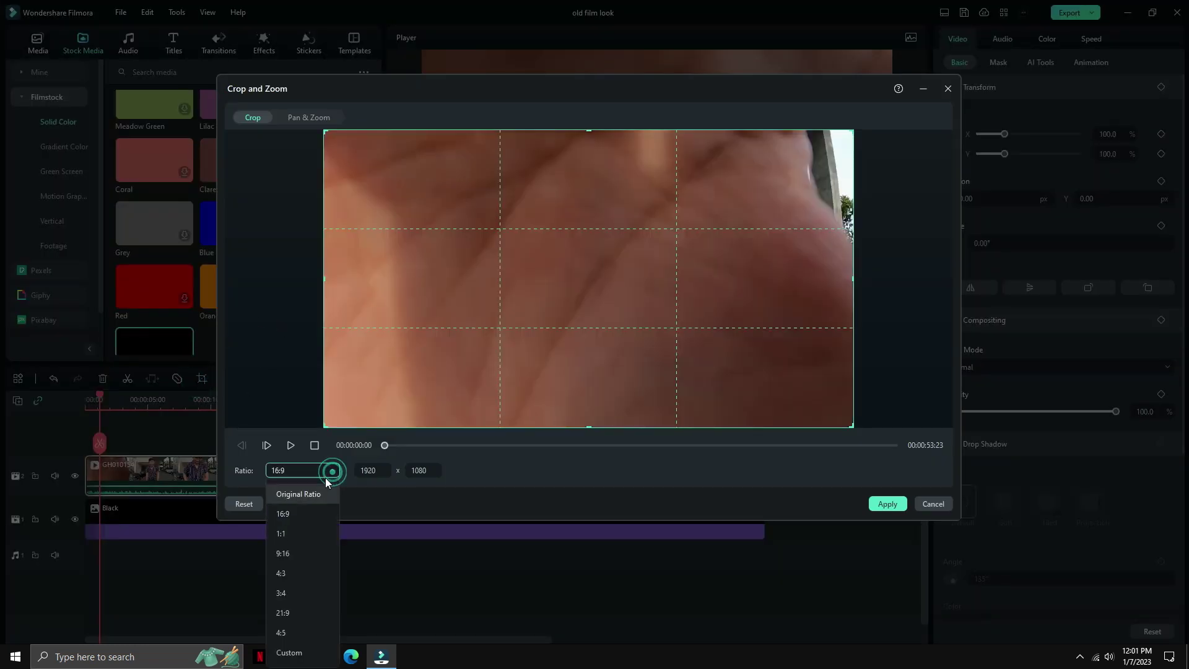
left_click(298, 596)
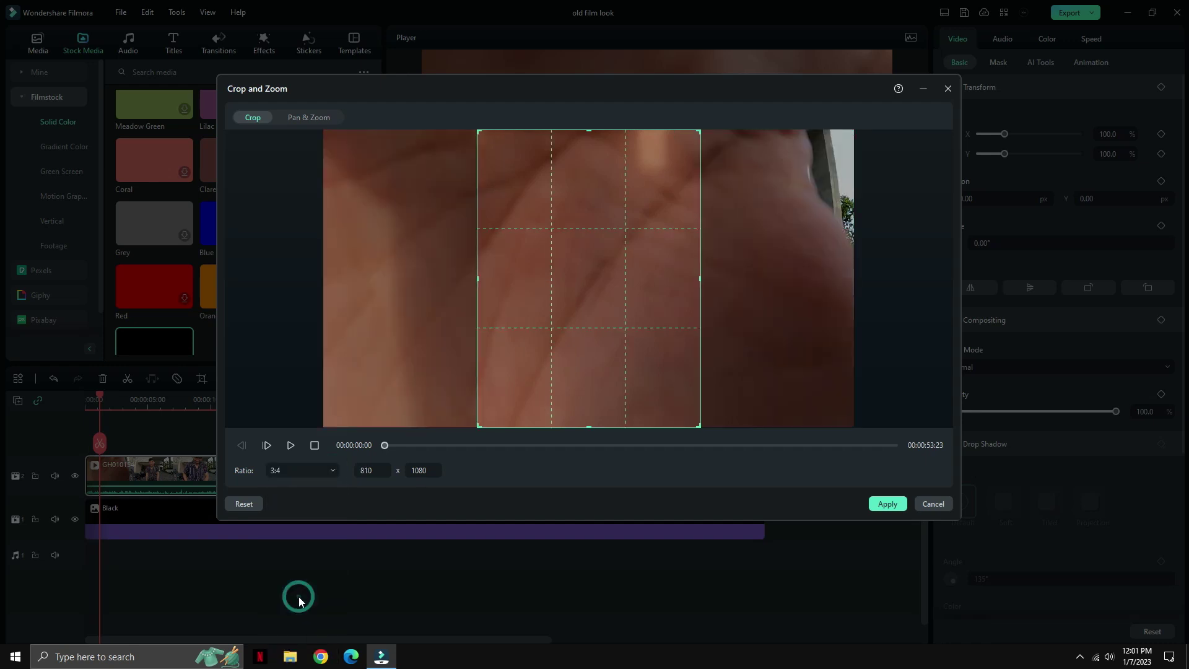
left_click(314, 469)
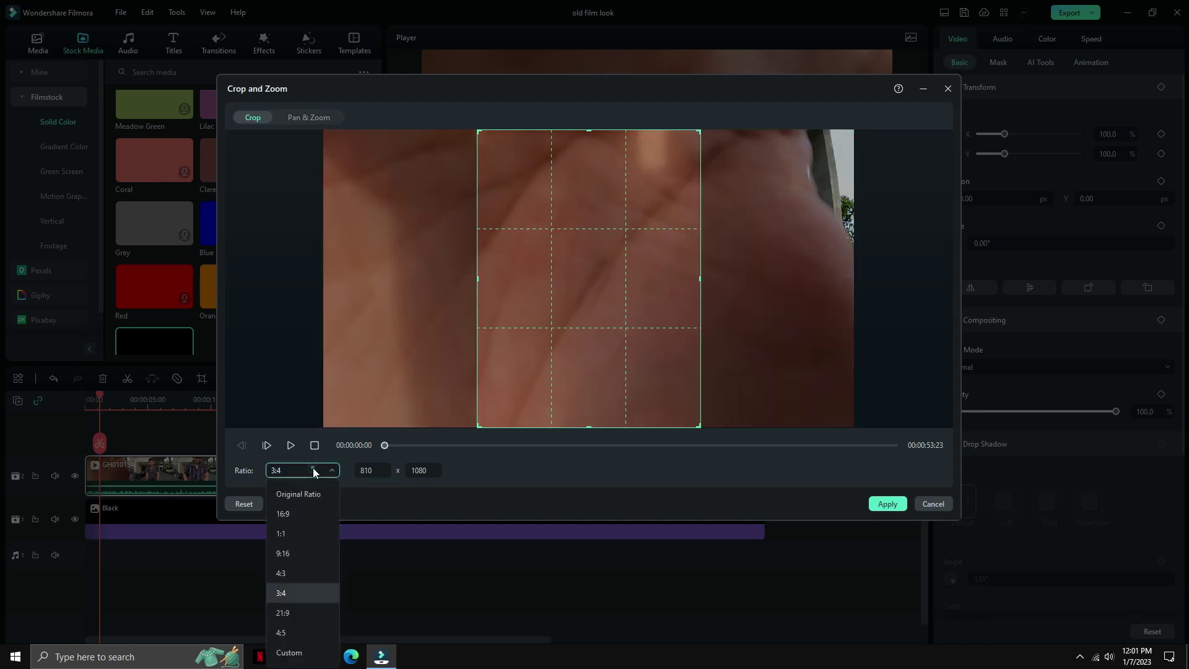
left_click(303, 574)
Size the crop box to full frame height, position it, and apply the 1440x1080 crop
left_click_drag(605, 283, 716, 192)
left_click_drag(632, 296, 383, 471)
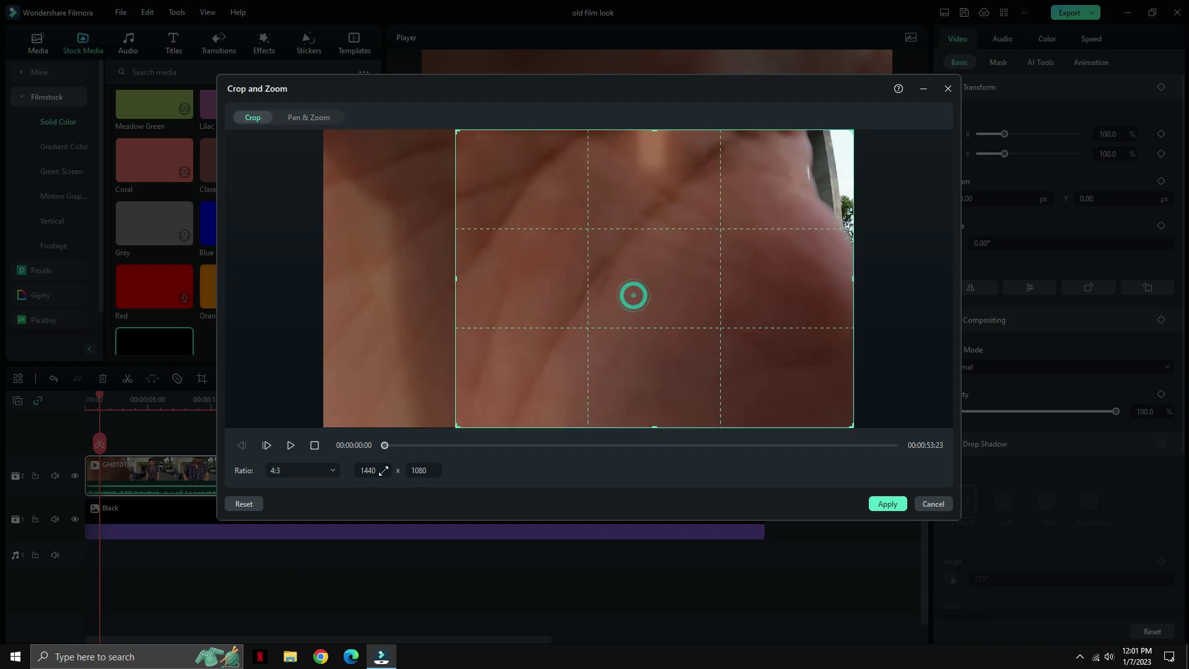
left_click_drag(702, 303, 617, 293)
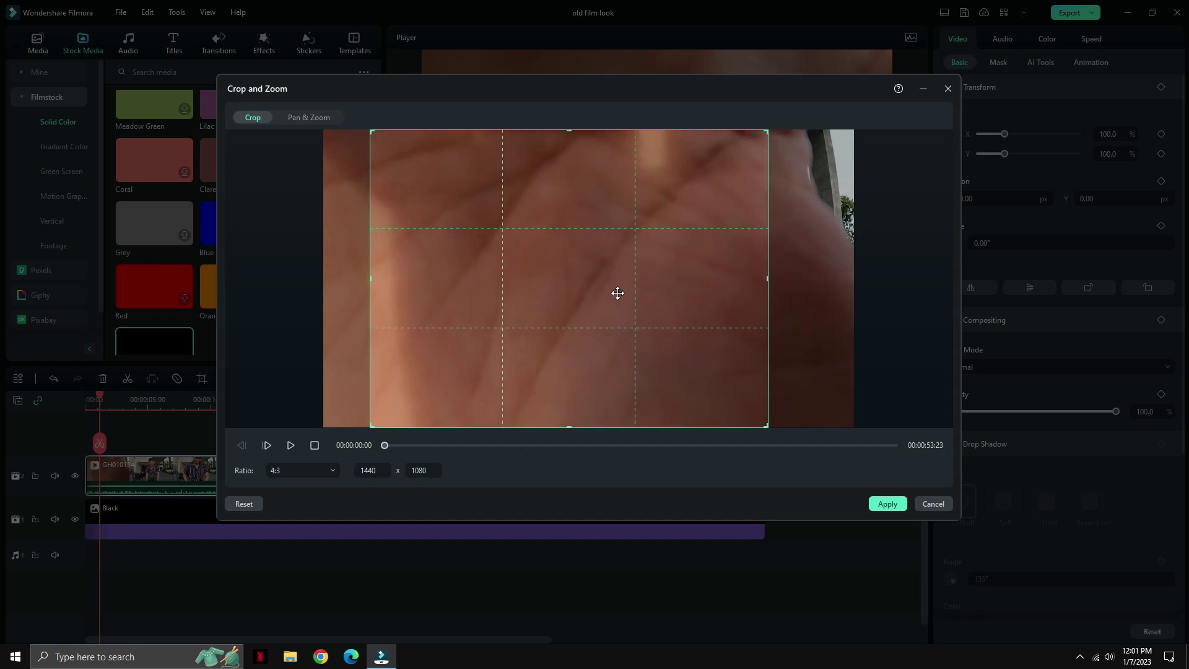
left_click(466, 446)
left_click_drag(570, 350, 591, 343)
left_click(886, 504)
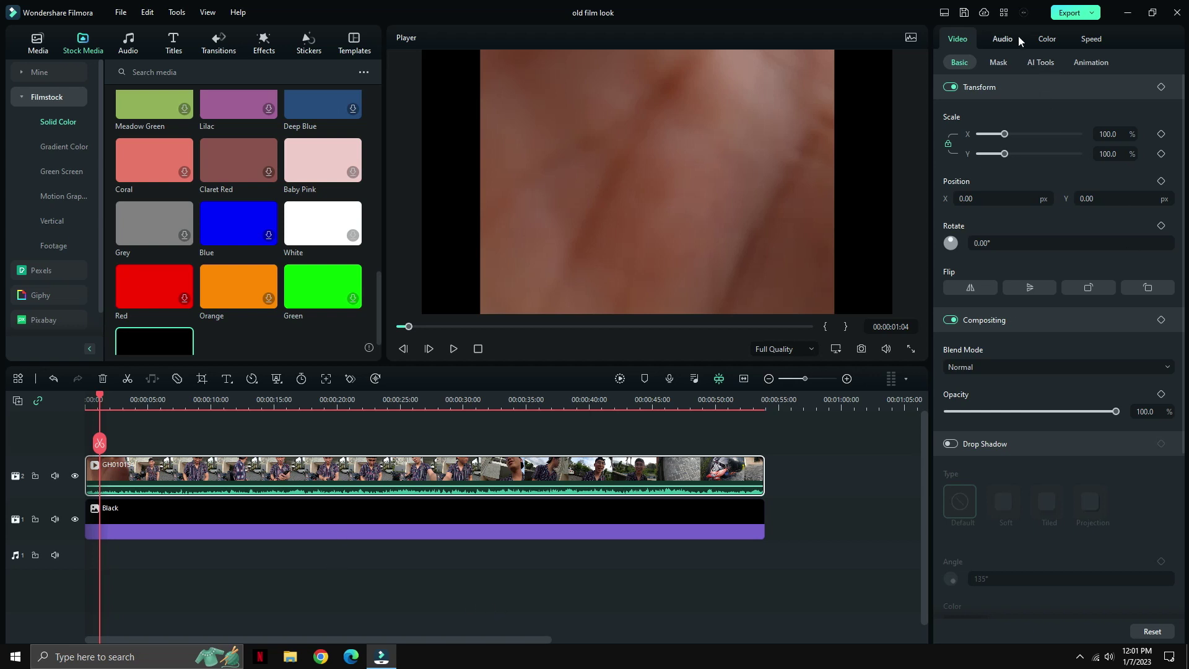
Show the clip's Color settings with the Vignette and Film Stock preset list expanded
left_click(1047, 39)
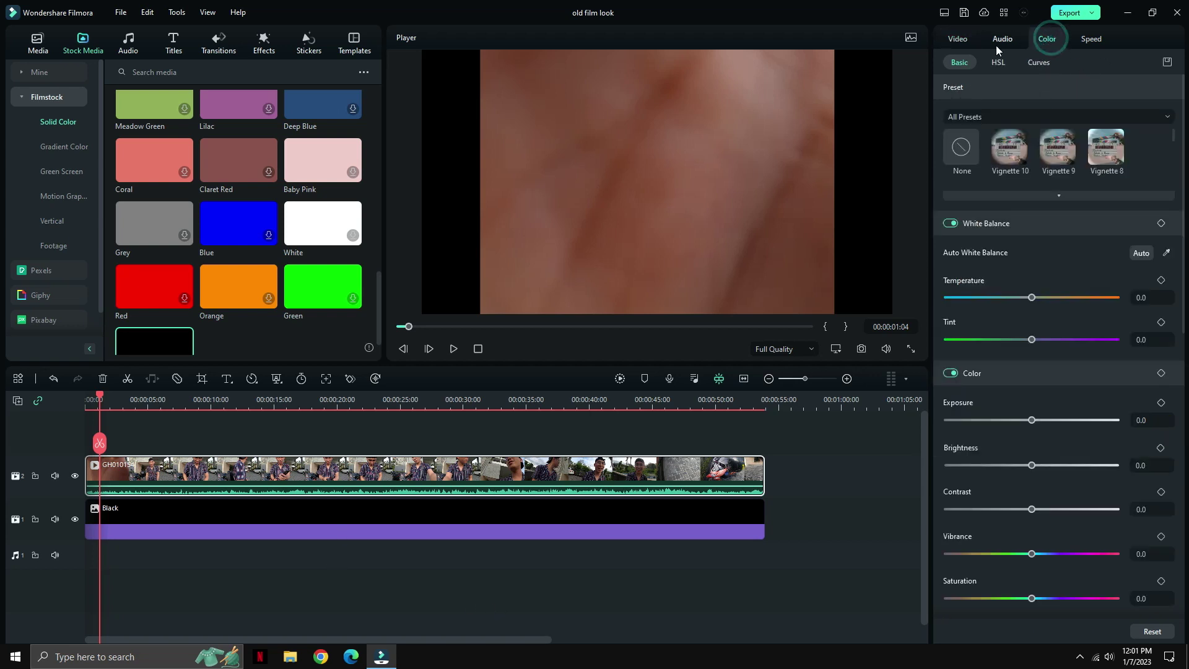
left_click(958, 39)
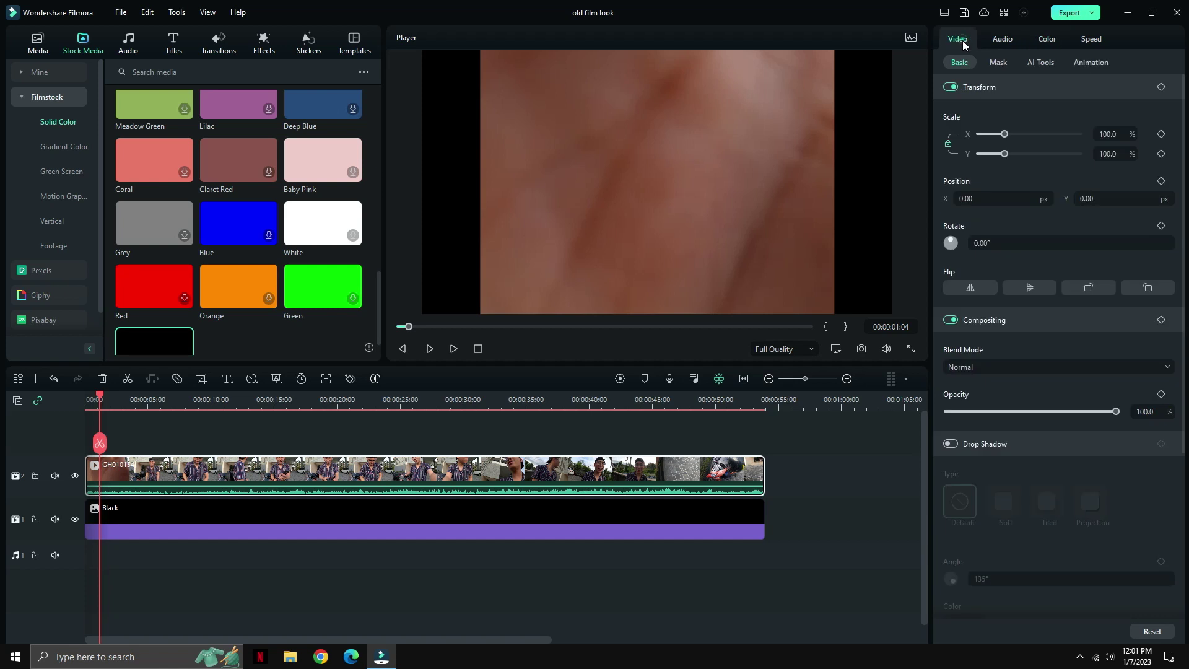
left_click(1006, 41)
left_click(1052, 38)
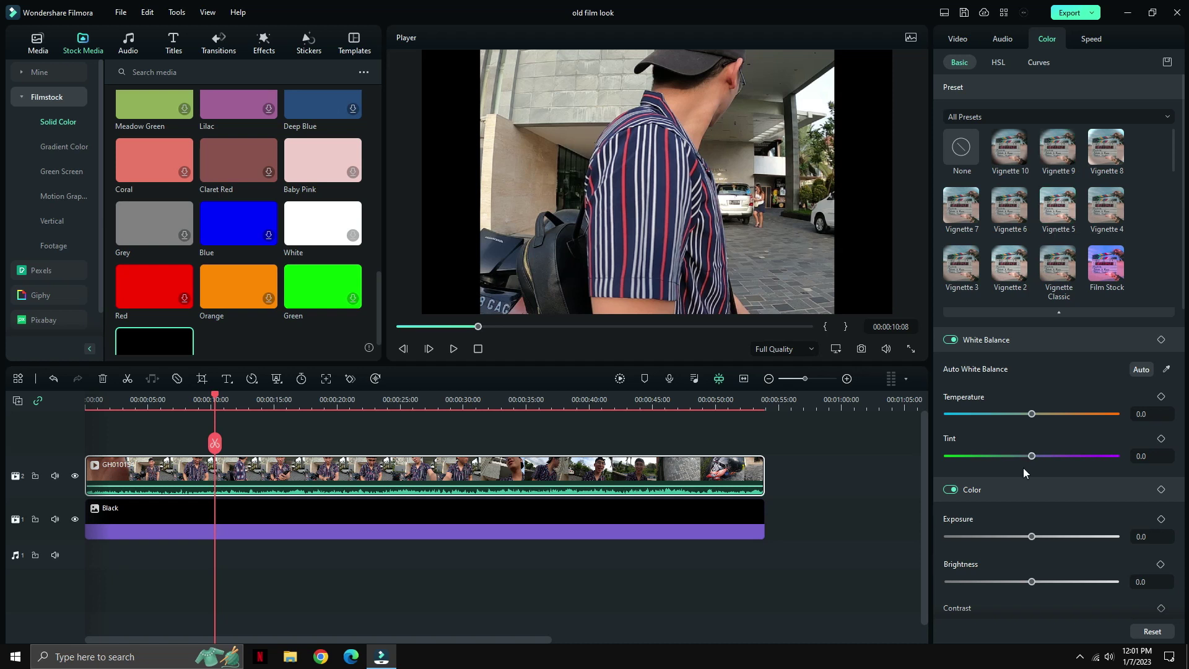
Set the clip's exposure to 50 and brightness to -20
scroll(1023, 472, "down", 1)
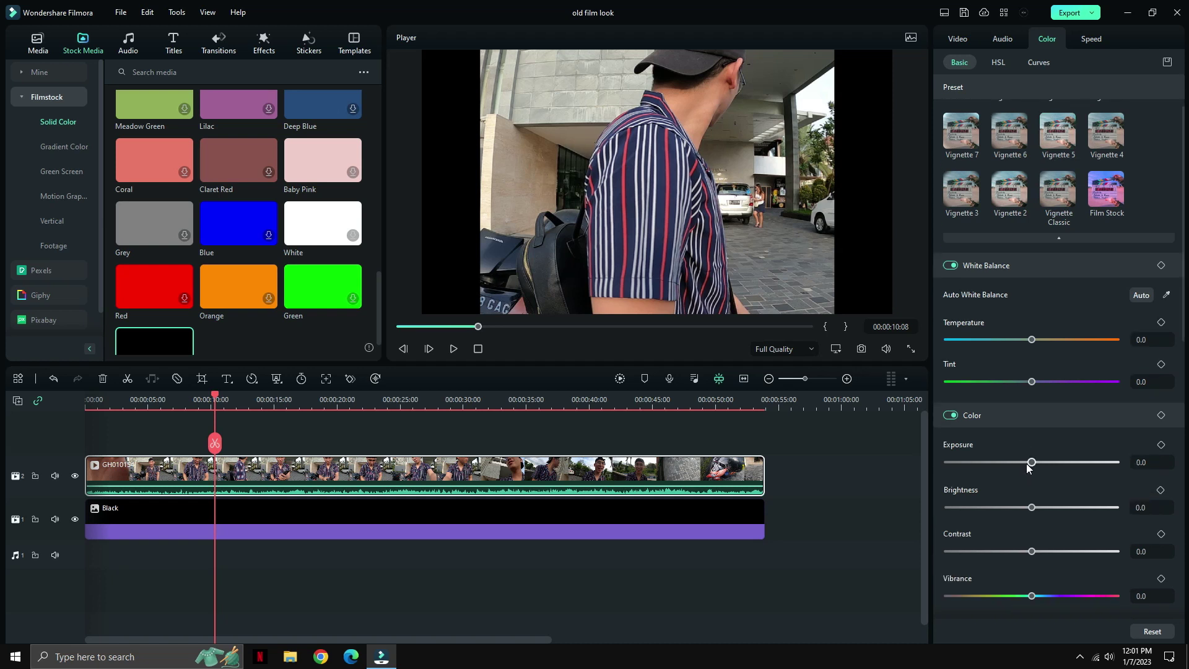
left_click_drag(1026, 463, 1010, 464)
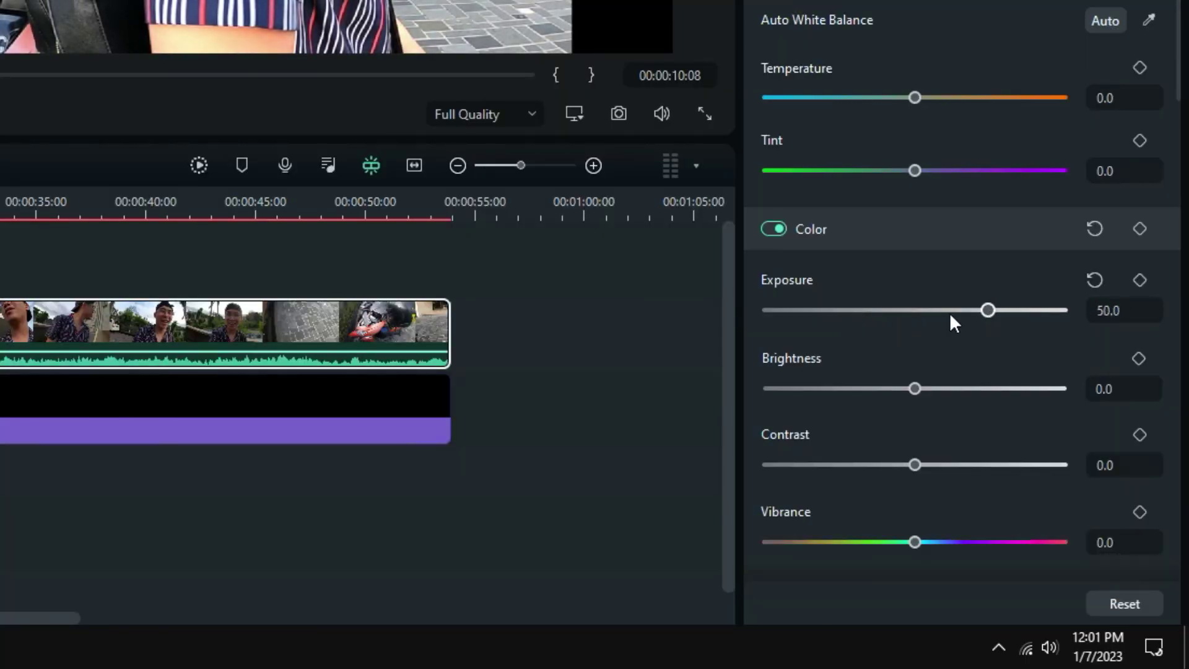
left_click_drag(917, 392, 859, 388)
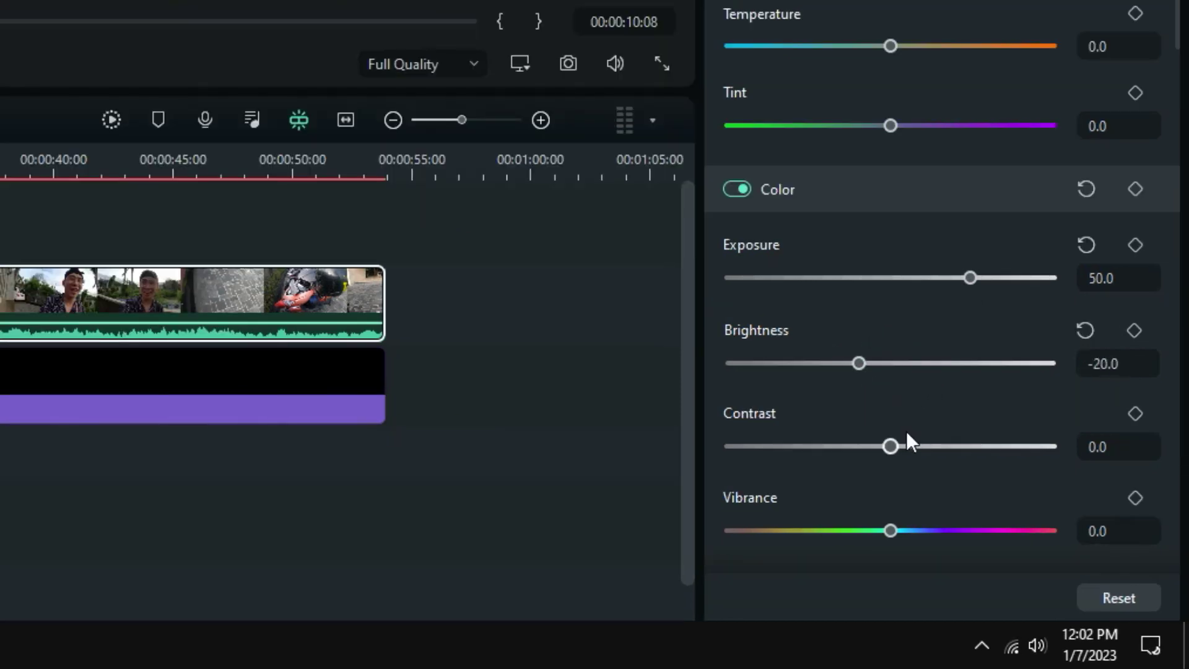
left_click_drag(890, 446, 725, 471)
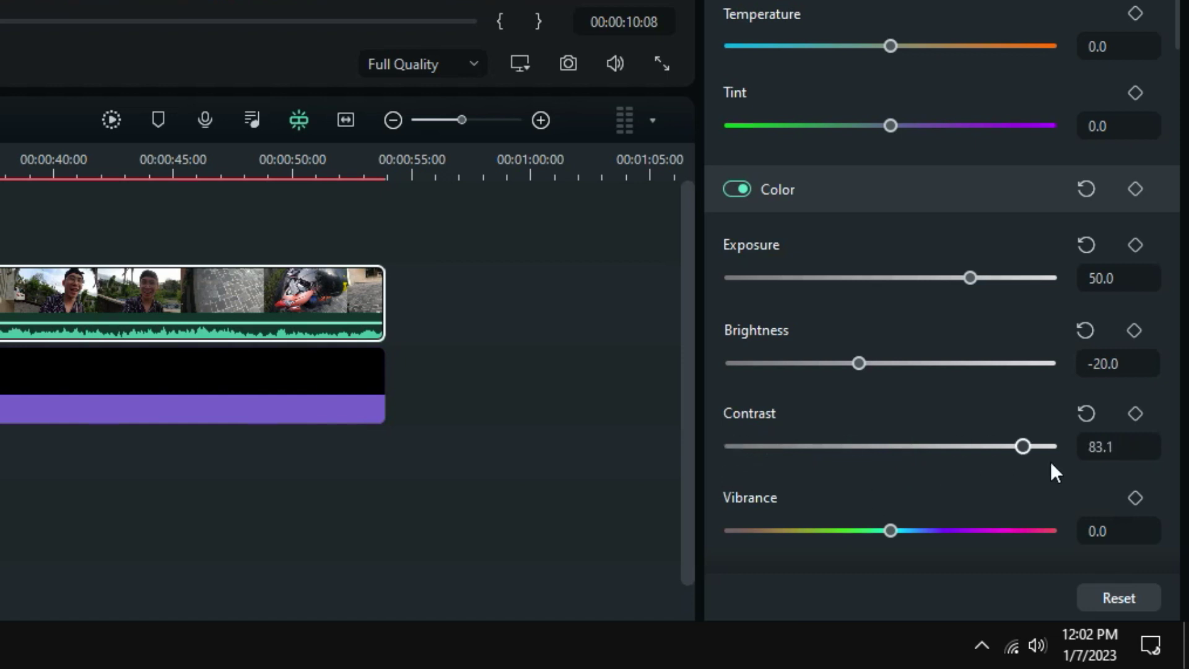
Drop contrast to -100, vibrance to -6.6 and saturation to -16.2
left_click_drag(1054, 471, 734, 463)
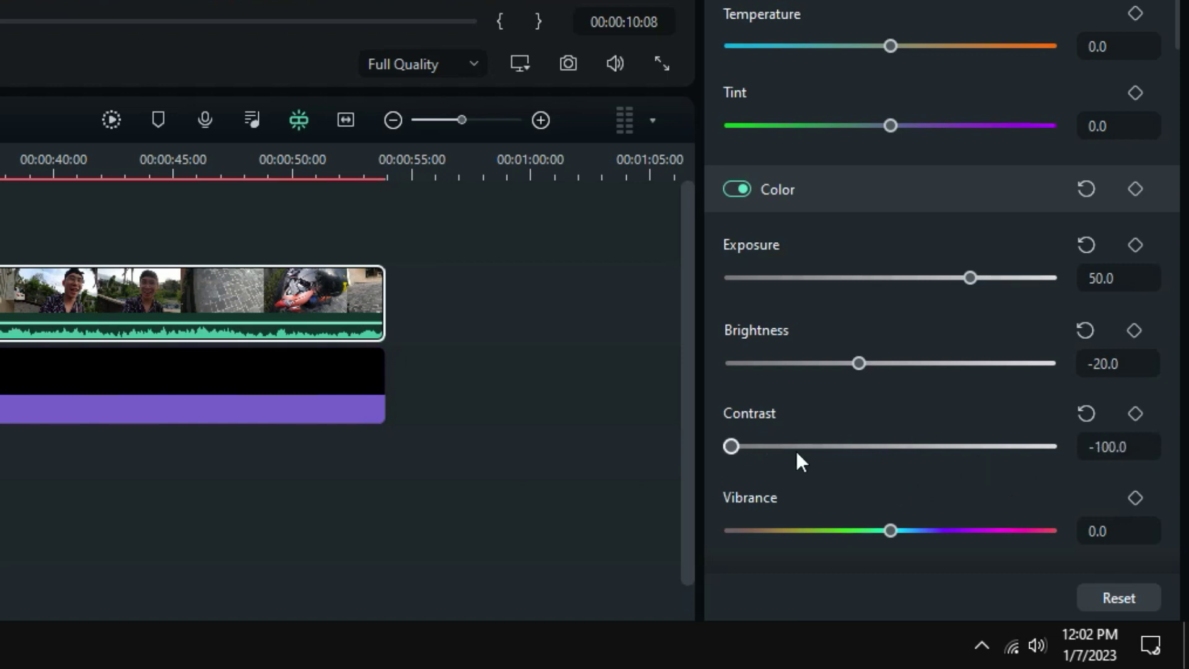
scroll(867, 512, "down", 1)
left_click_drag(889, 460, 912, 460)
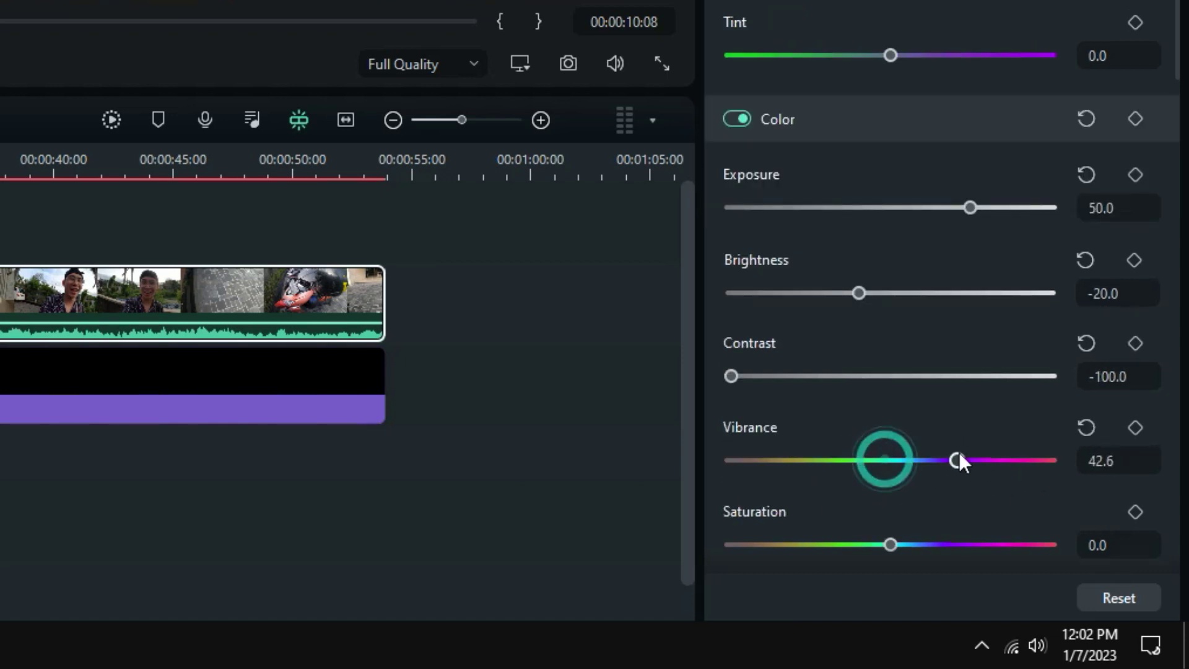
left_click_drag(1064, 465, 842, 472)
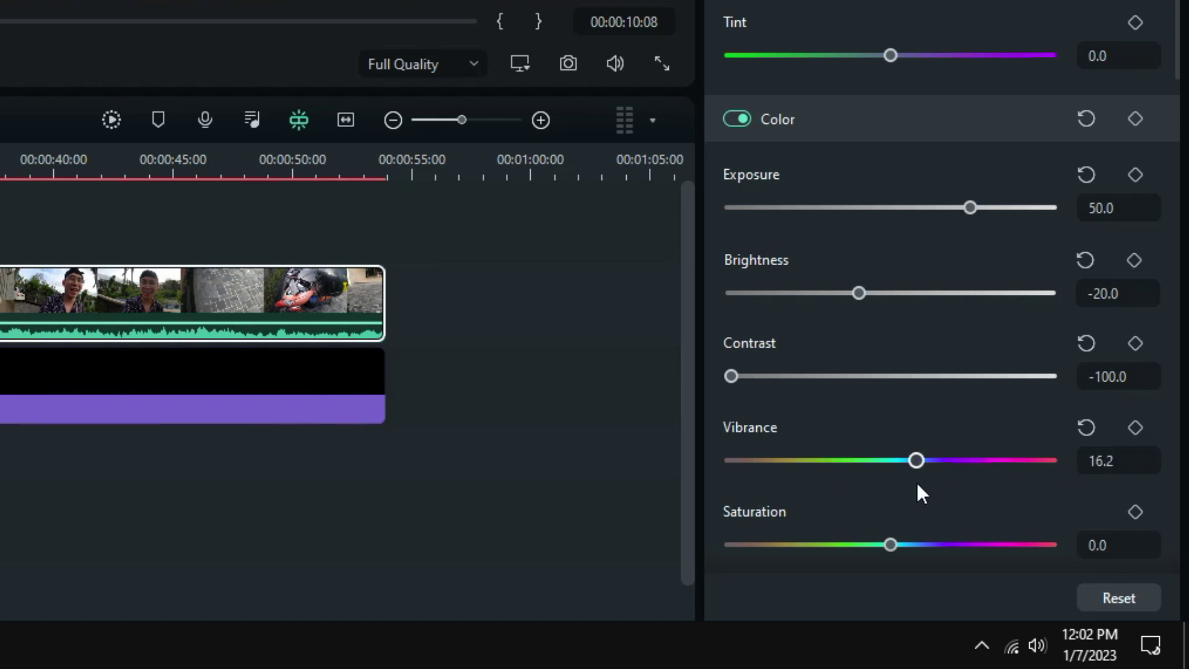
mouse_move(916, 482)
left_mouse_down()
mouse_move(889, 489)
mouse_move(927, 486)
left_mouse_up()
scroll(881, 492, "down", 1)
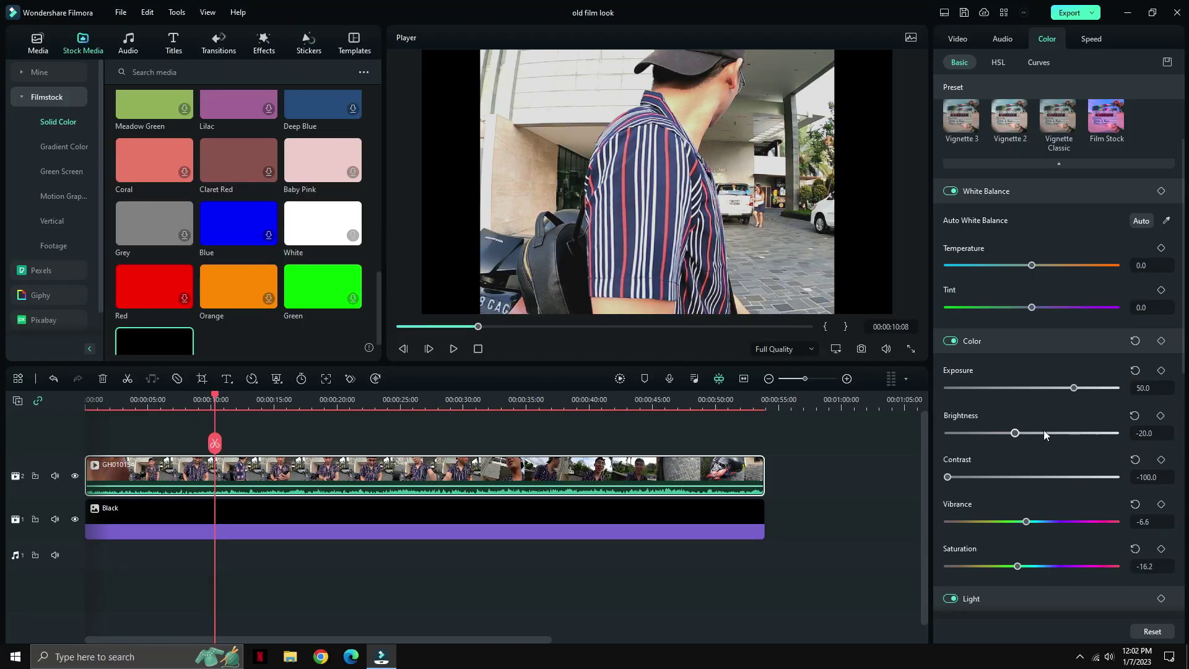
In the Light settings, set White to -45.6 and Black to 3.7
scroll(1043, 440, "down", 3)
scroll(1040, 443, "down", 2)
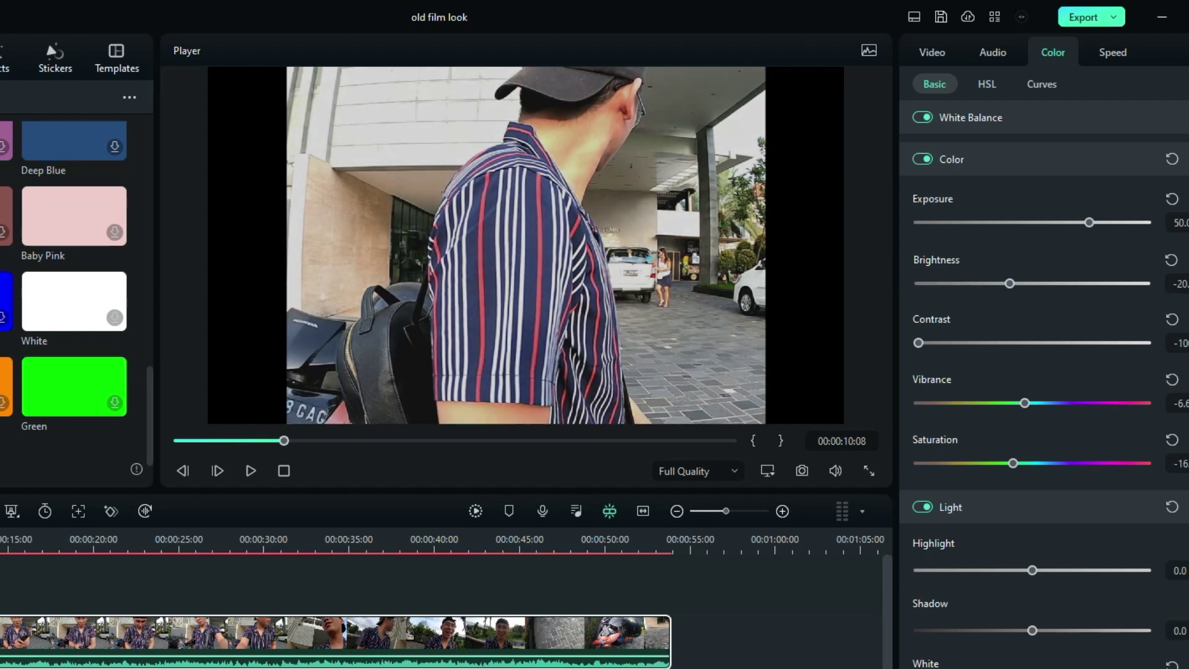
mouse_move(1035, 556)
left_mouse_down()
mouse_move(990, 558)
mouse_move(1034, 556)
left_mouse_up()
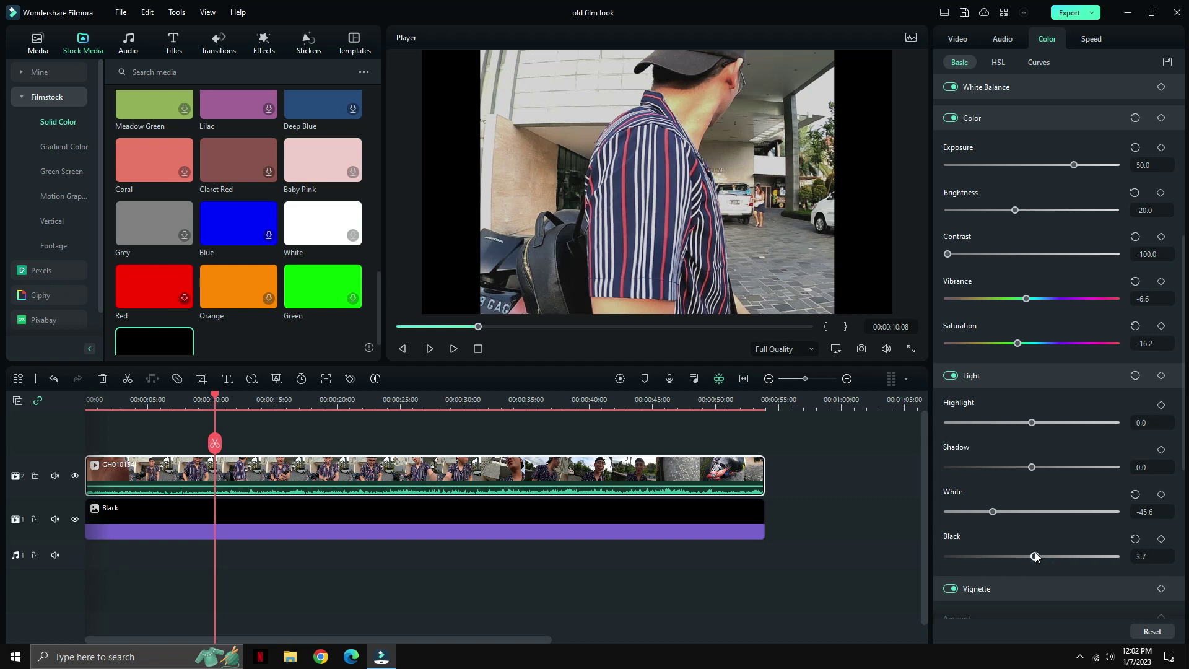
scroll(1033, 547, "down", 3)
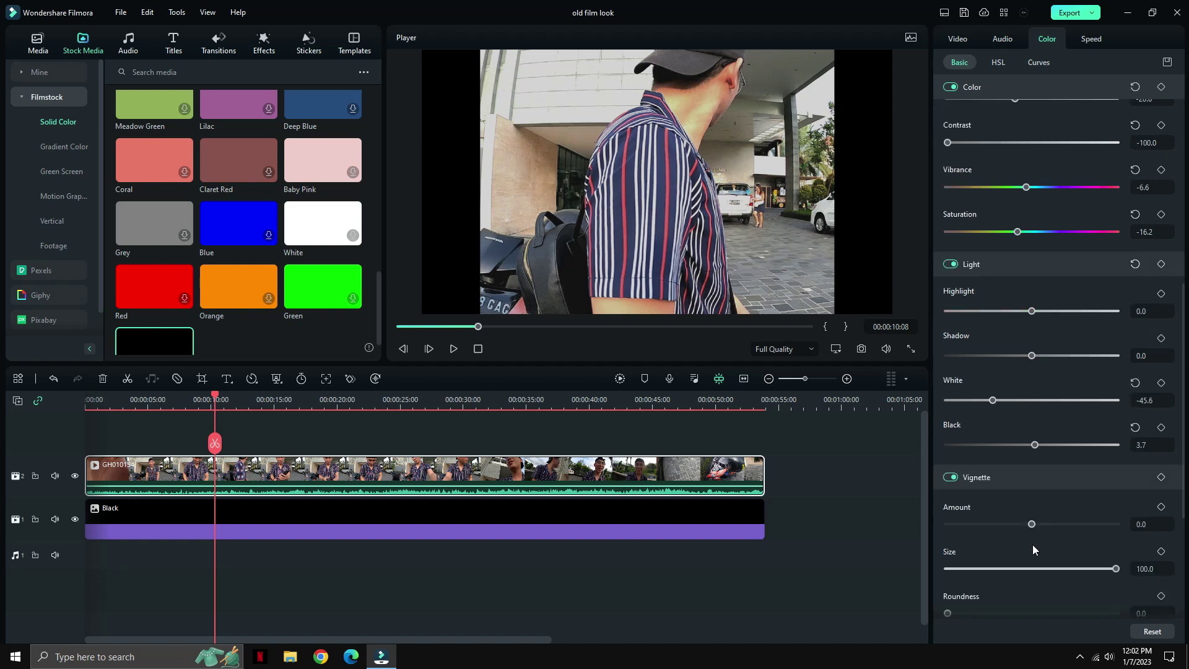
Enable a -58.8 vignette at size 100 and bring up the Effects library
left_click(949, 477)
left_click(949, 477)
left_click_drag(1031, 524, 1108, 526)
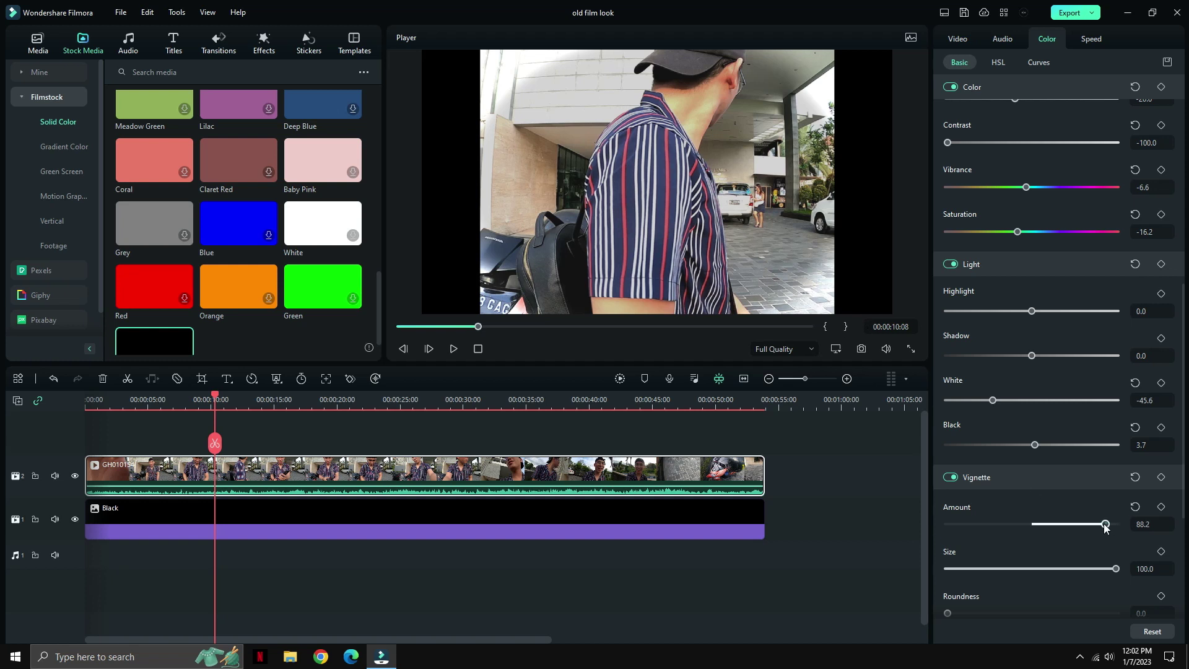
left_click_drag(1105, 526, 982, 530)
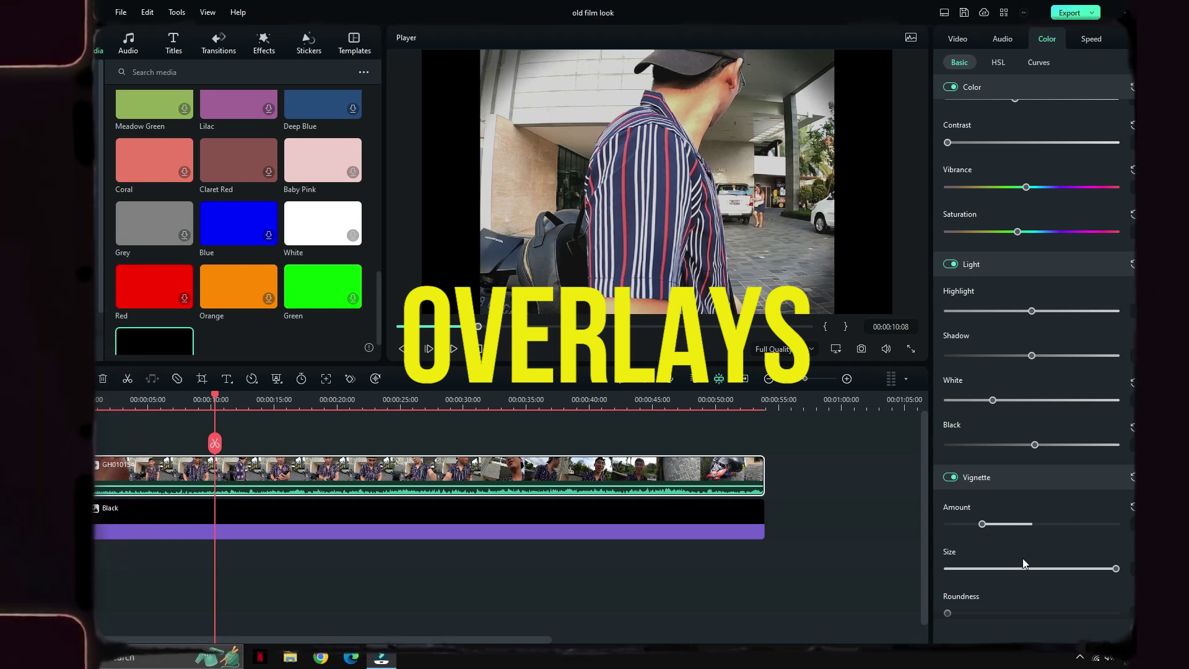
scroll(1022, 562, "down", 1)
mouse_move(1116, 531)
left_mouse_down()
mouse_move(1066, 531)
mouse_move(1114, 529)
left_mouse_up()
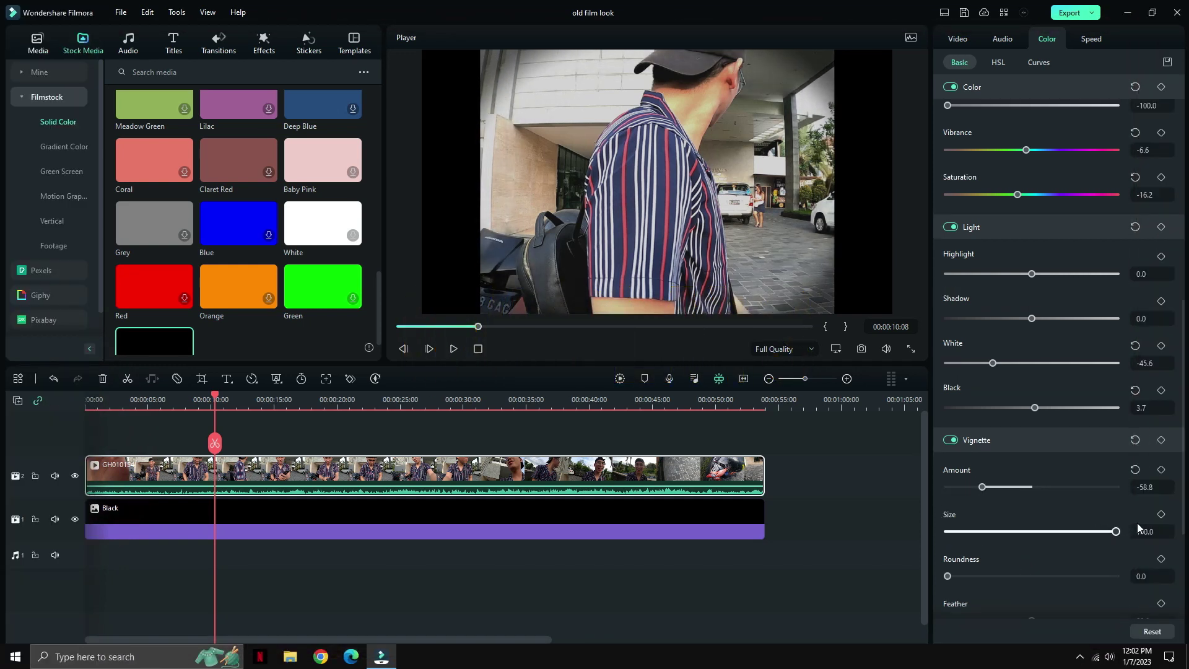
scroll(1052, 372, "up", 10)
left_click(264, 44)
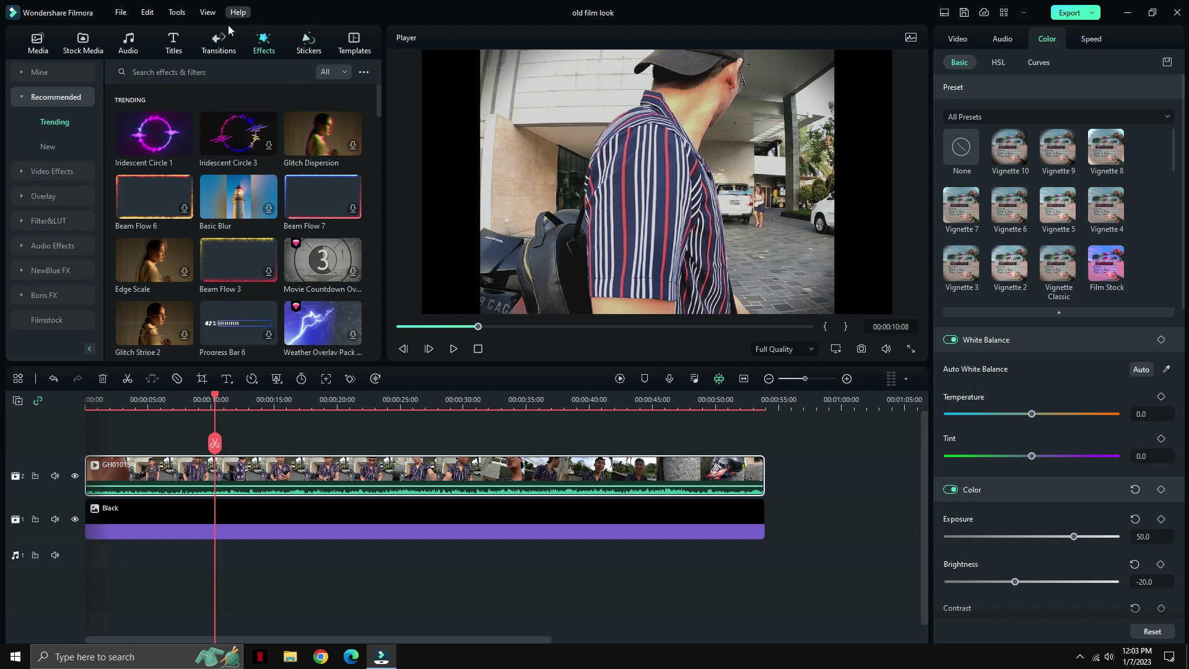
Search effects for 'grain' and stretch Subtle Grain on a new track across the clip
type("grain")
key("Return")
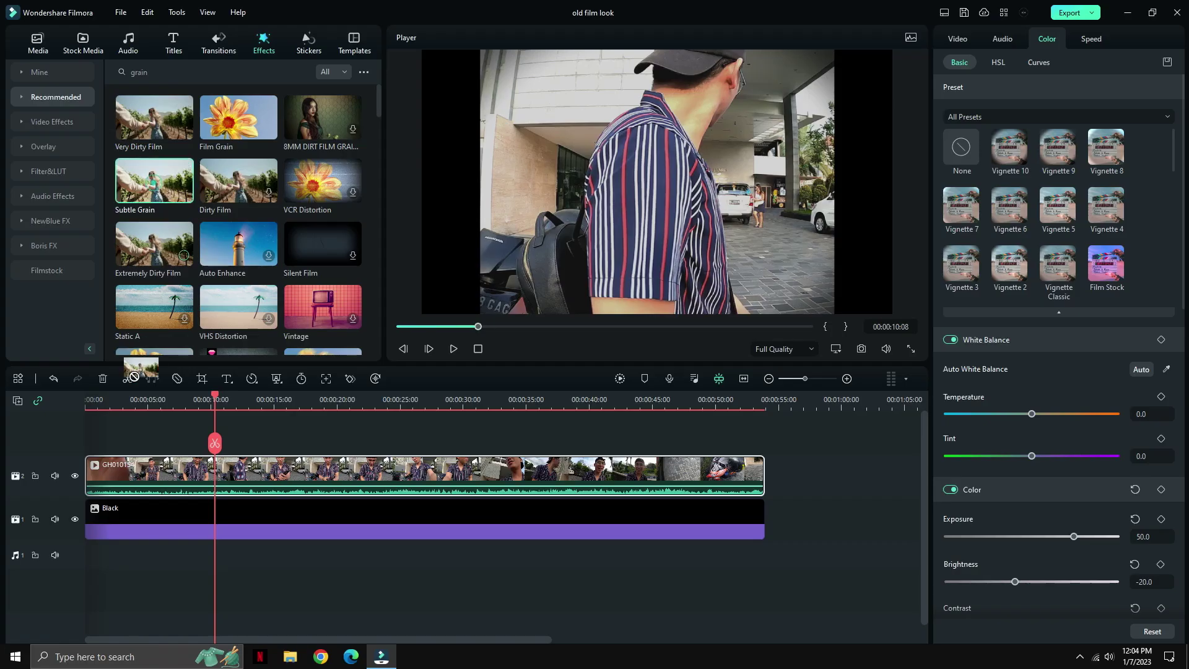
left_click_drag(285, 346, 113, 450)
left_click(127, 400)
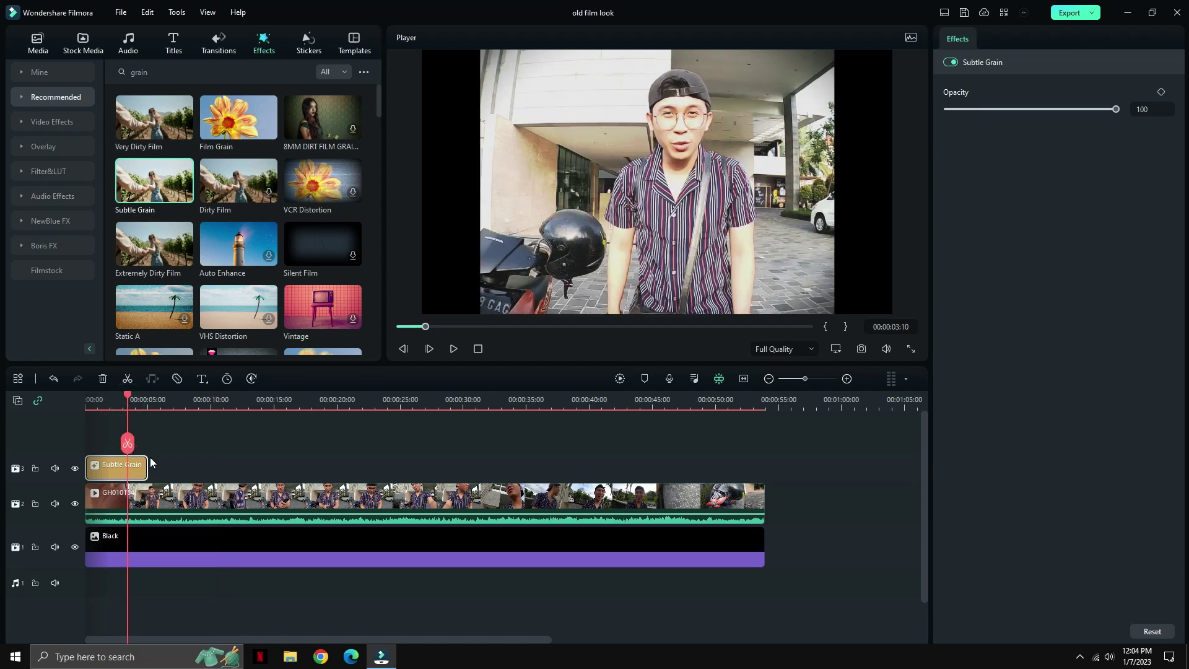
left_click_drag(147, 464, 556, 464)
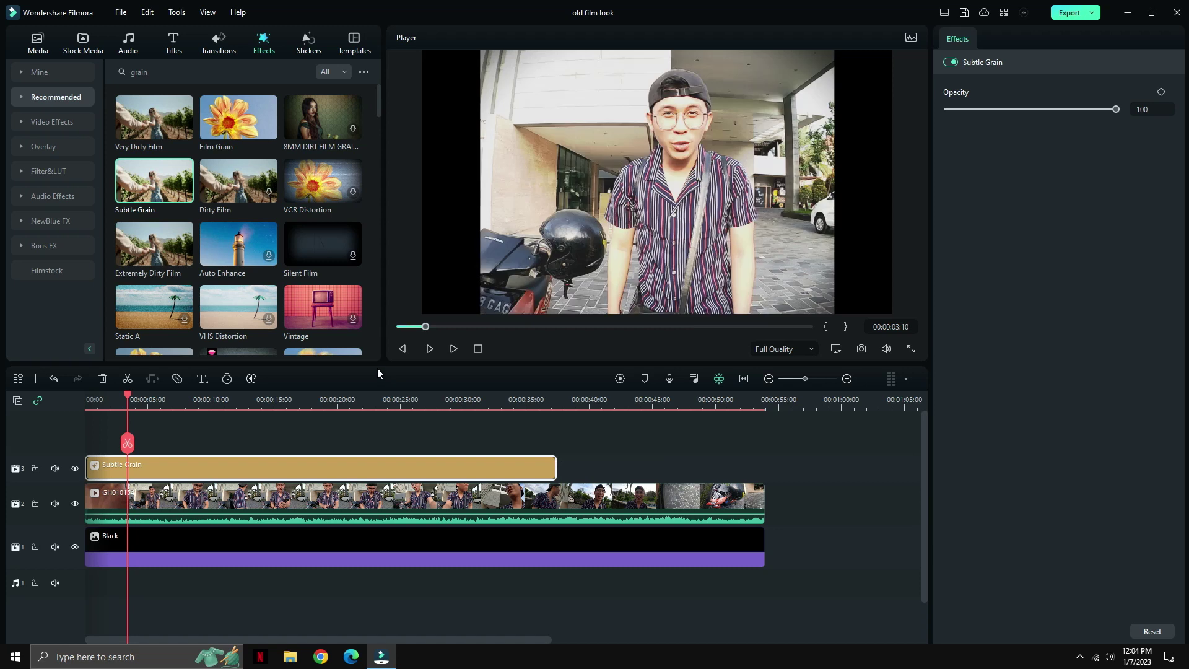
left_click(377, 399)
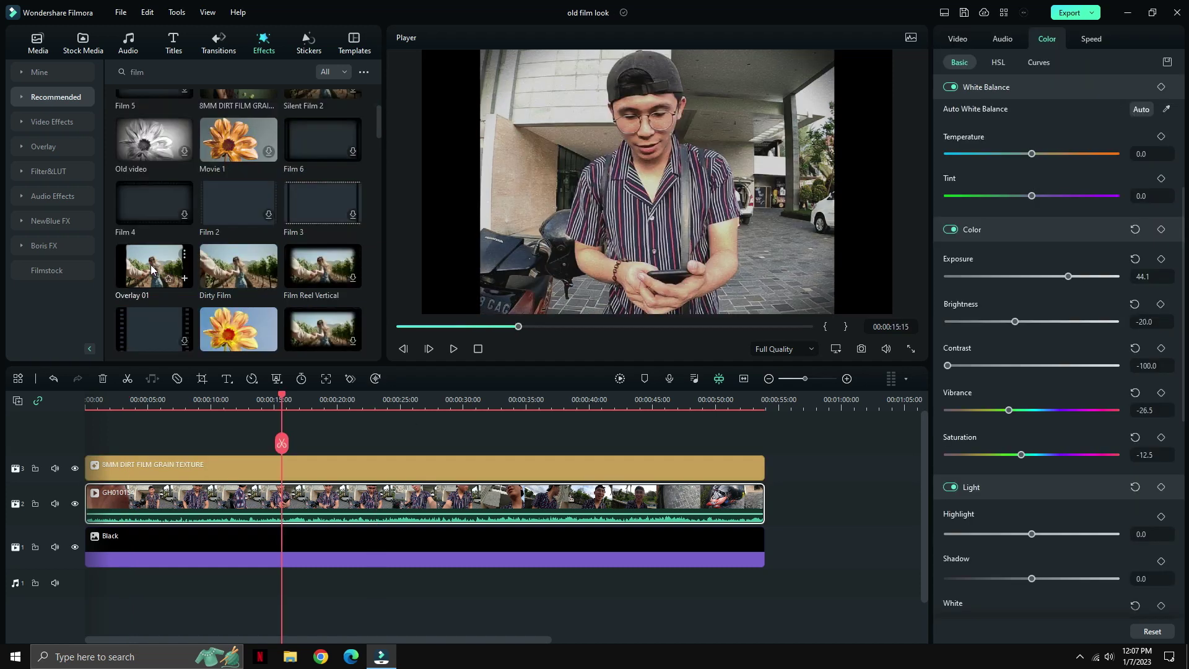
Place Overlay 01 on a new top track, stretch it to the clip's end, and preview
left_click_drag(117, 415, 362, 463)
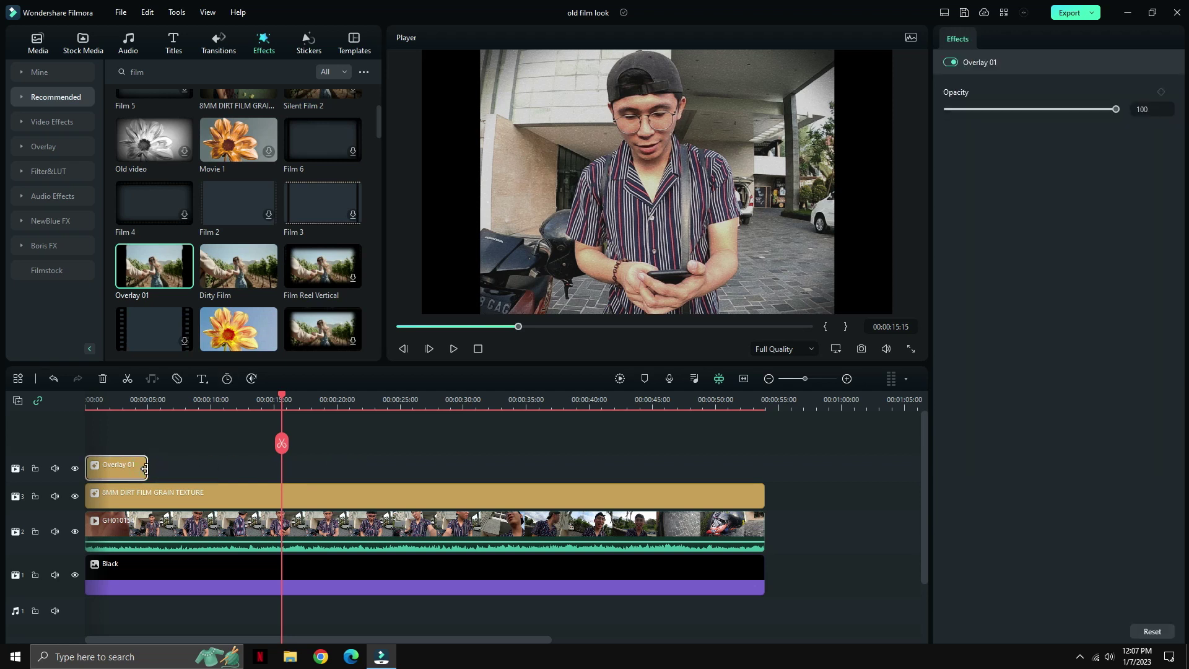
left_click_drag(148, 467, 765, 459)
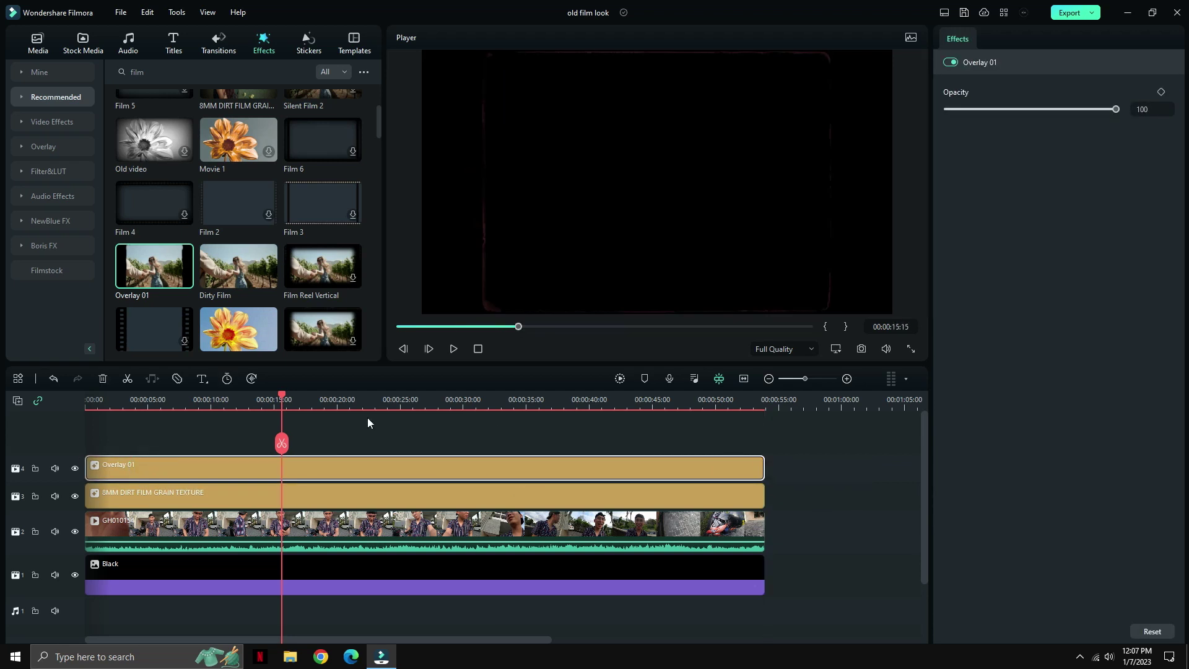
left_click_drag(119, 407, 205, 399)
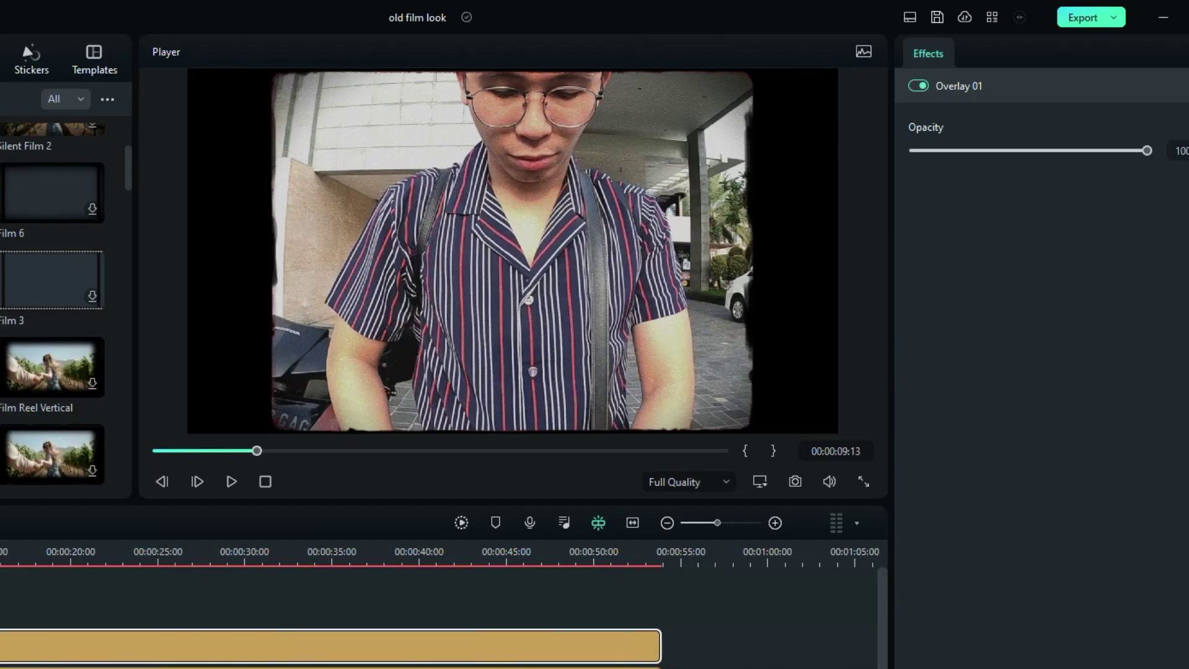
left_click_drag(0, 555, 121, 557)
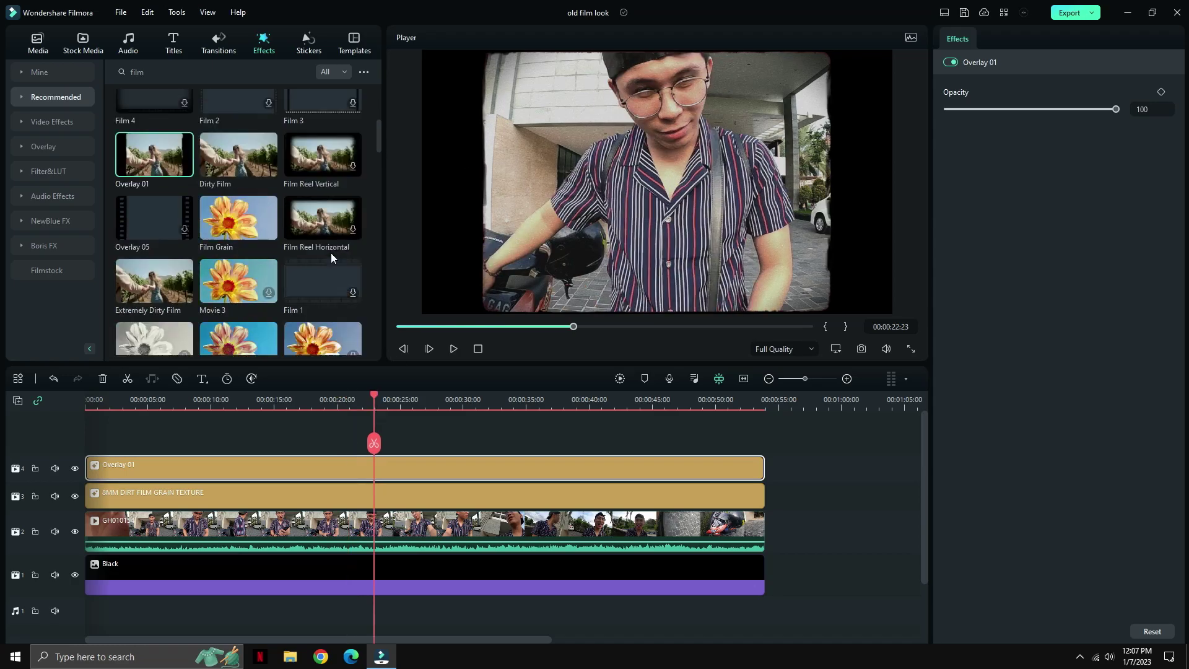
scroll(330, 257, "down", 1)
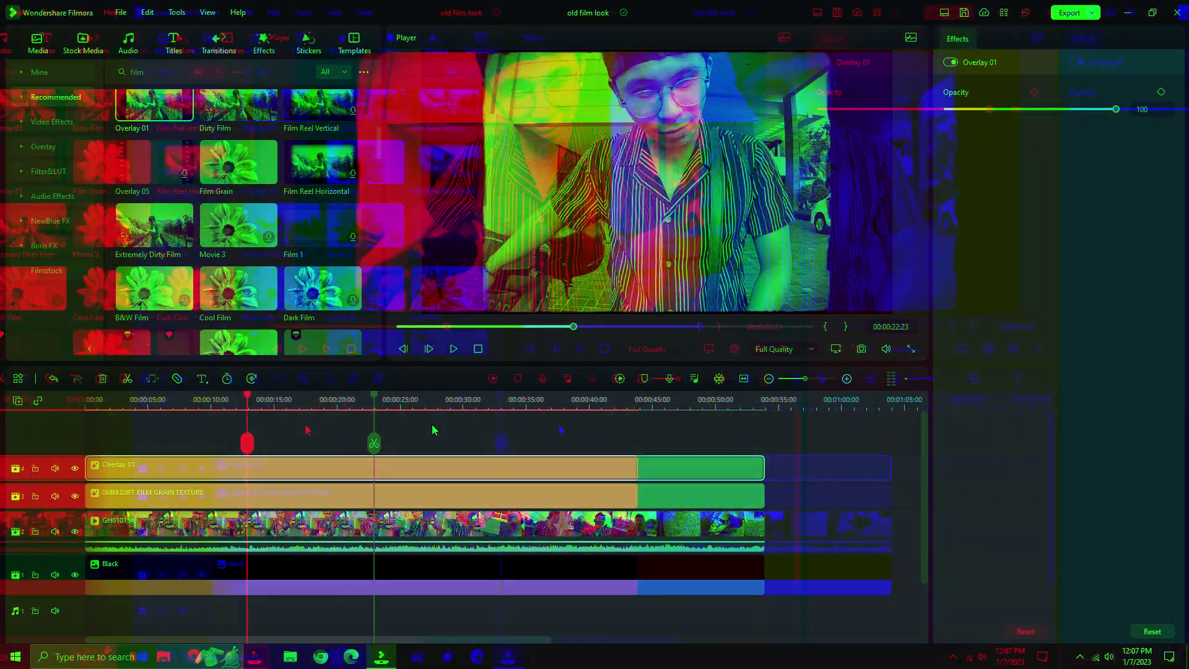